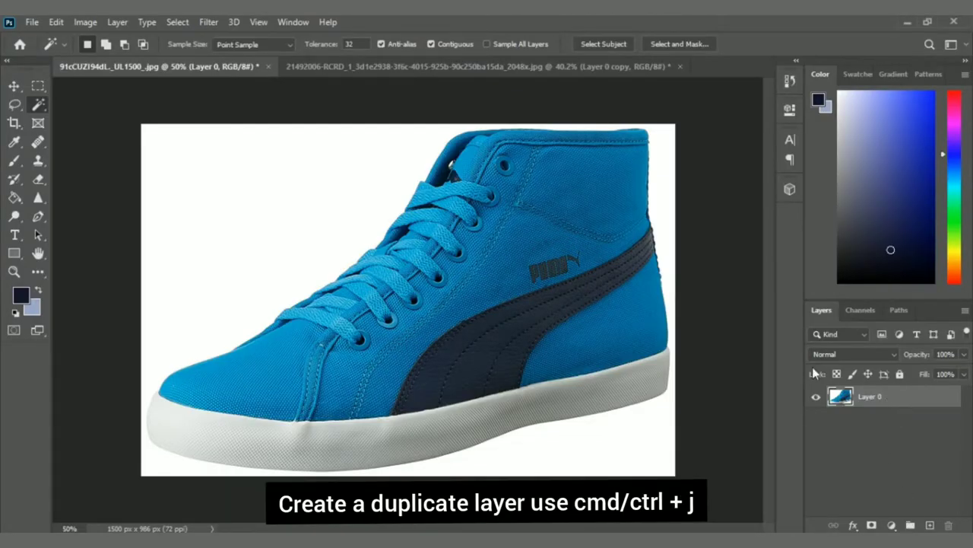
Duplicate the sneaker layer as Layer 0 copy and bring up Hue/Saturation for it
key("ctrl+j")
left_click(85, 21)
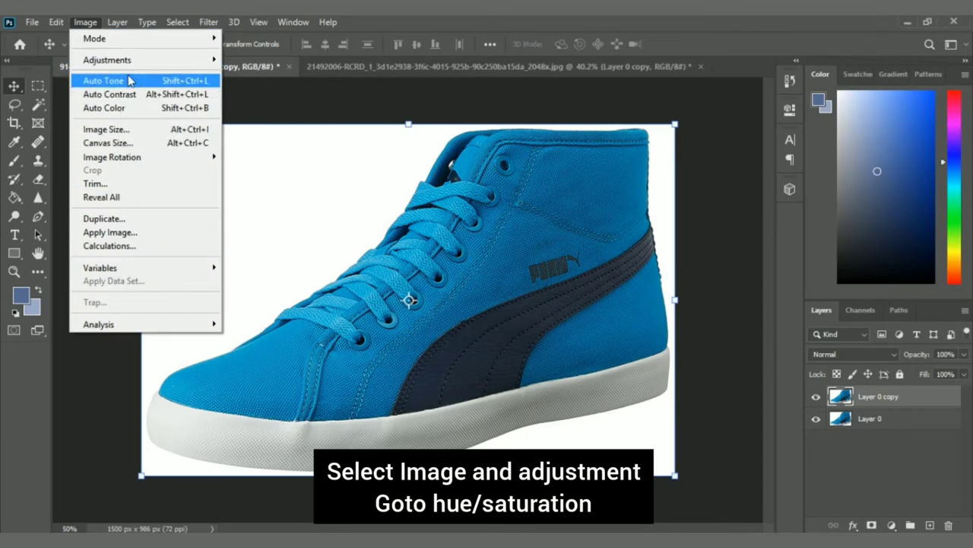
mouse_move(107, 59)
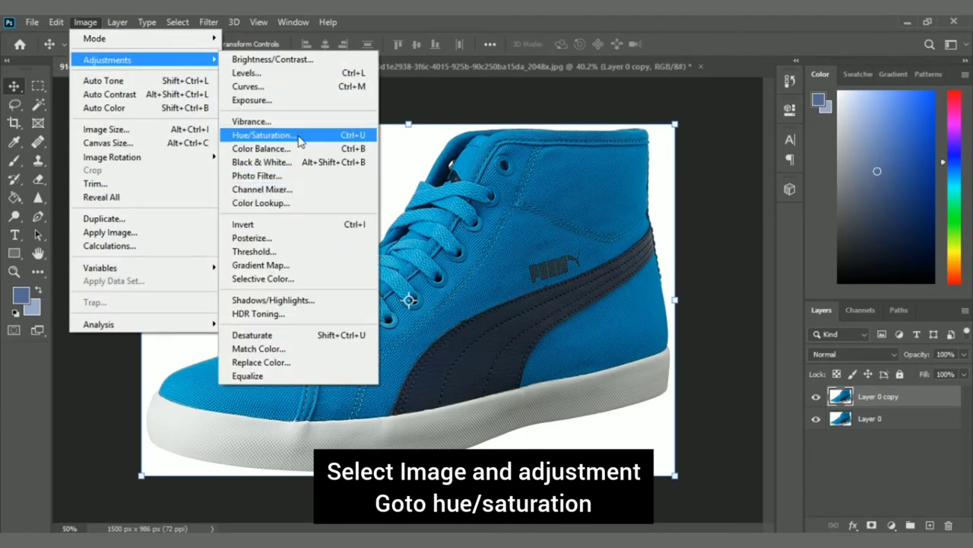
left_click(299, 141)
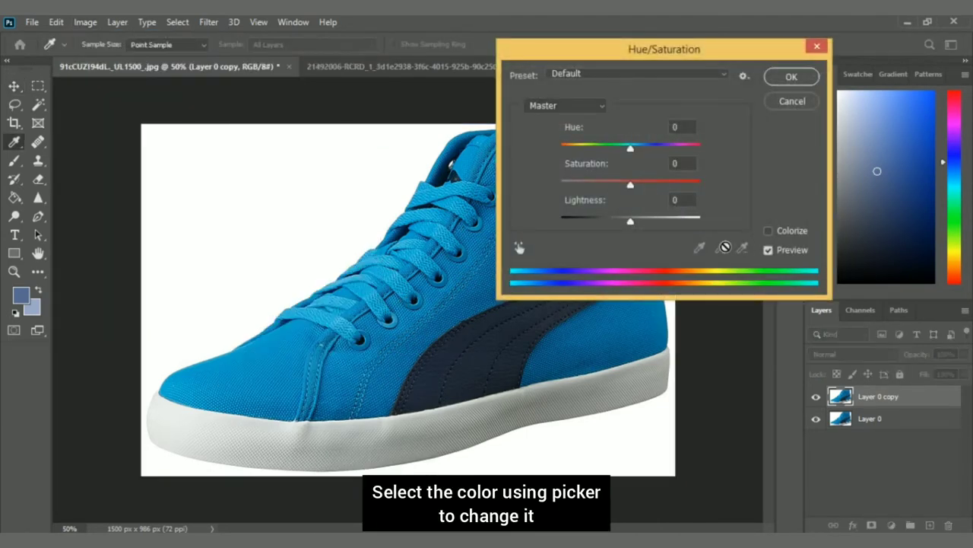
Recolor the sneaker magenta-pink with Hue +132, Saturation +16, Lightness 0, then compare against the original
left_click(440, 277)
left_click(443, 302)
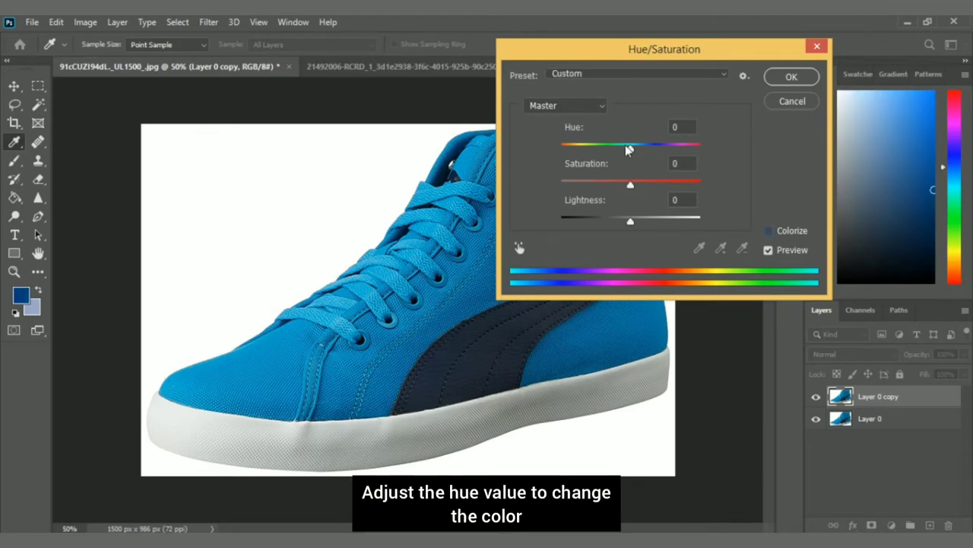
mouse_move(618, 148)
left_mouse_down()
mouse_move(573, 150)
mouse_move(687, 145)
left_mouse_up()
mouse_move(635, 184)
left_mouse_down()
mouse_move(649, 180)
mouse_move(611, 187)
mouse_move(637, 190)
mouse_move(611, 220)
mouse_move(639, 218)
mouse_move(628, 219)
left_mouse_up()
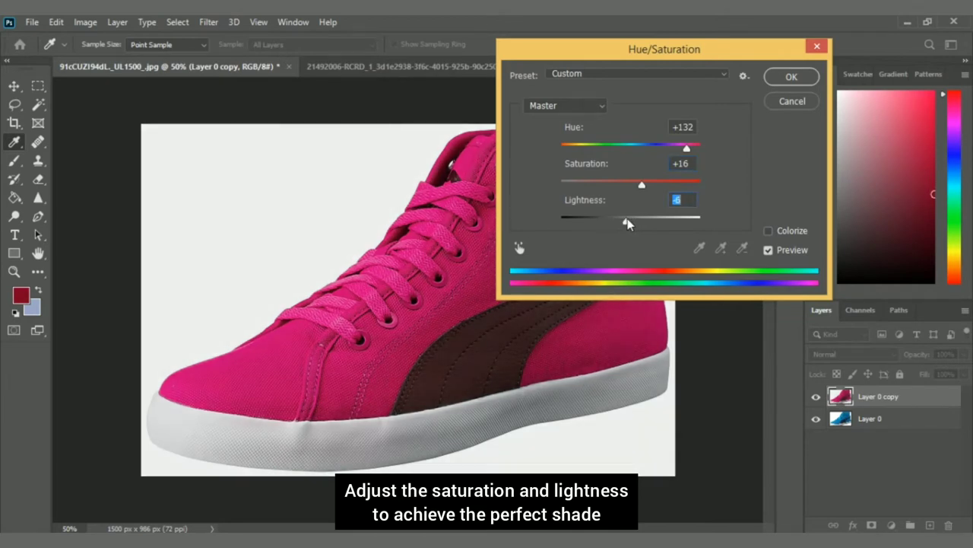
type("0")
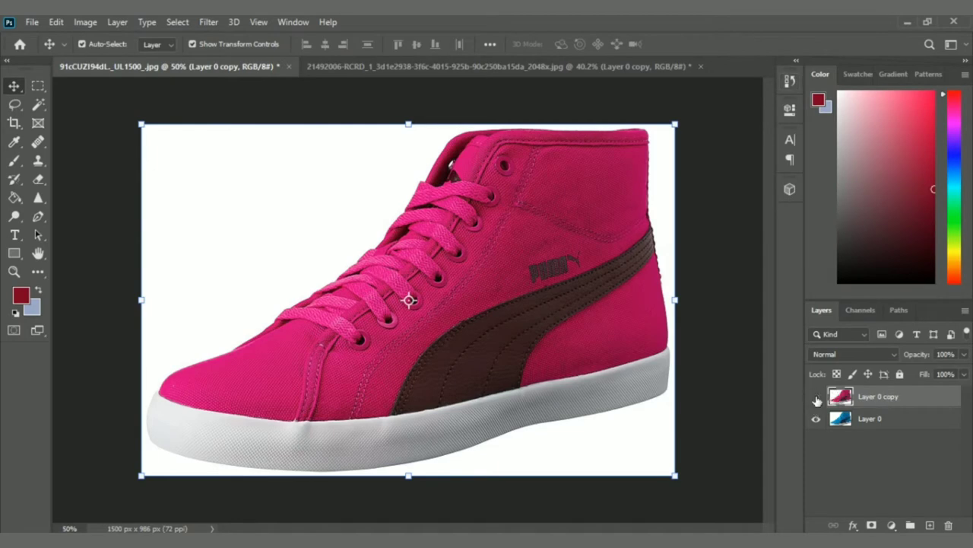
left_click(817, 399)
left_click(816, 398)
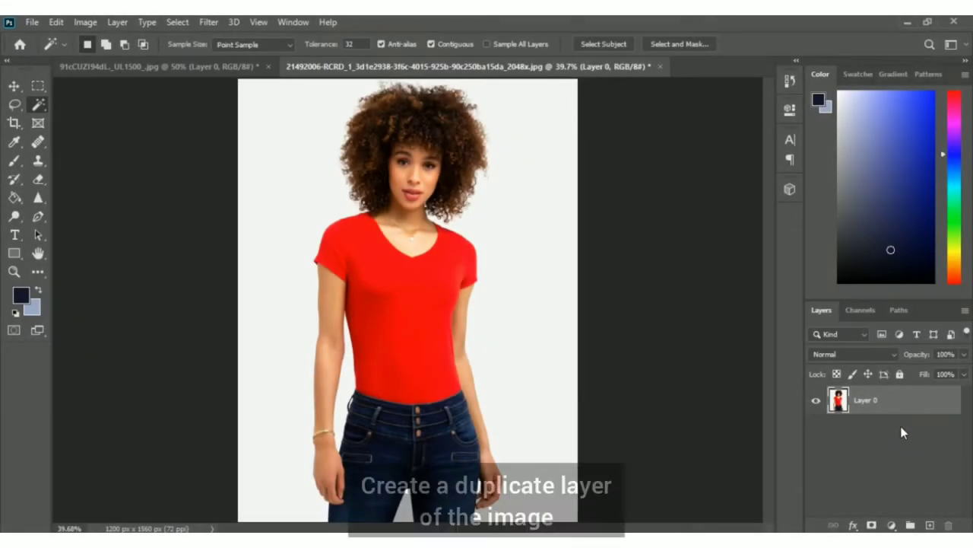
Duplicate the T-shirt photo layer and Magic Wand-select the red shirt, including its missed inner area
key("ctrl+j")
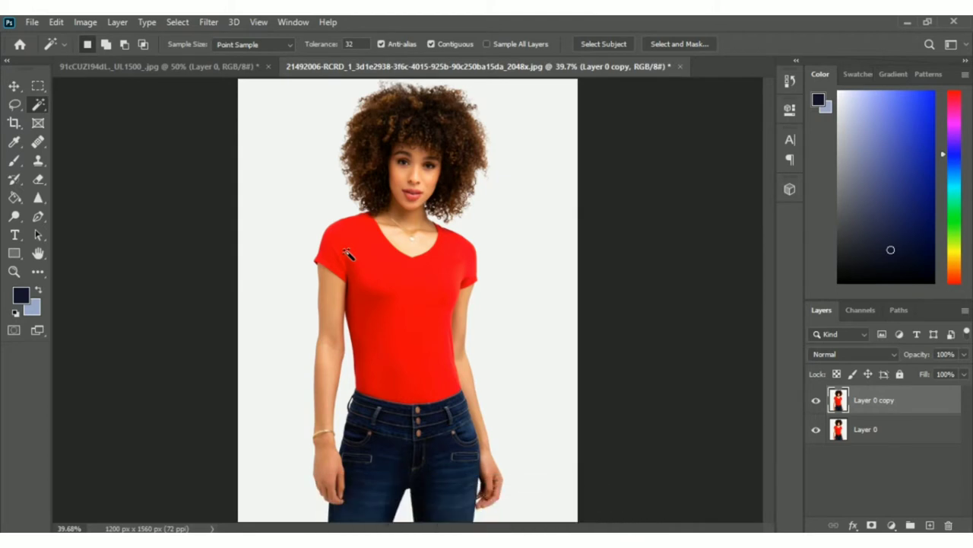
left_click(369, 272)
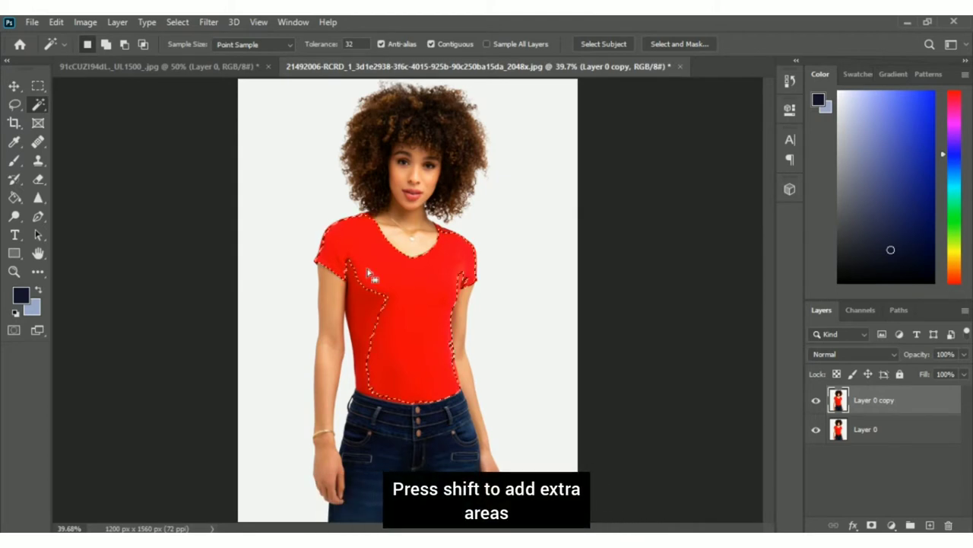
left_click(369, 319, "shift")
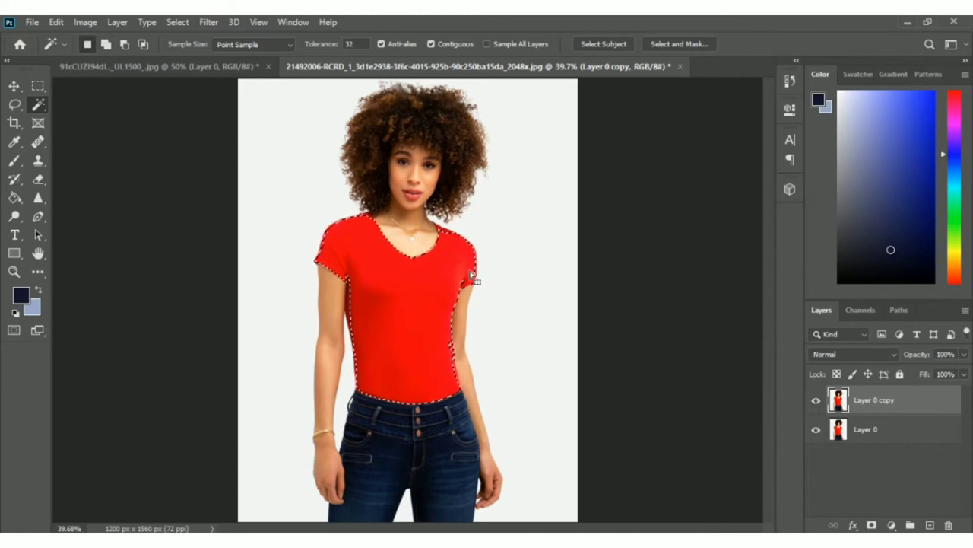
Zoom in and add the top of the shoulder to the shirt selection
scroll(473, 278, "up", 1)
scroll(428, 277, "up", 2)
scroll(480, 283, "up", 2)
scroll(487, 282, "up", 1)
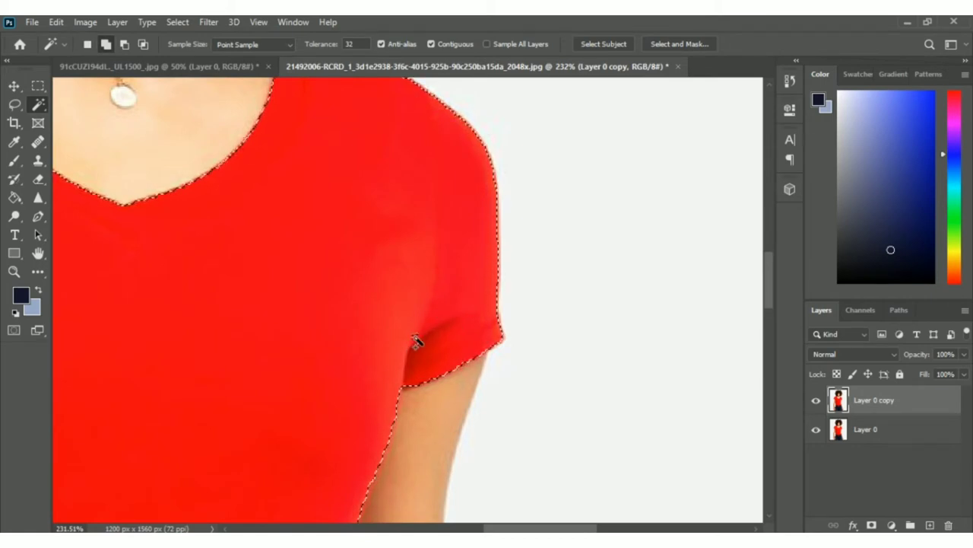
scroll(348, 130, "up", 5)
scroll(287, 201, "up", 1)
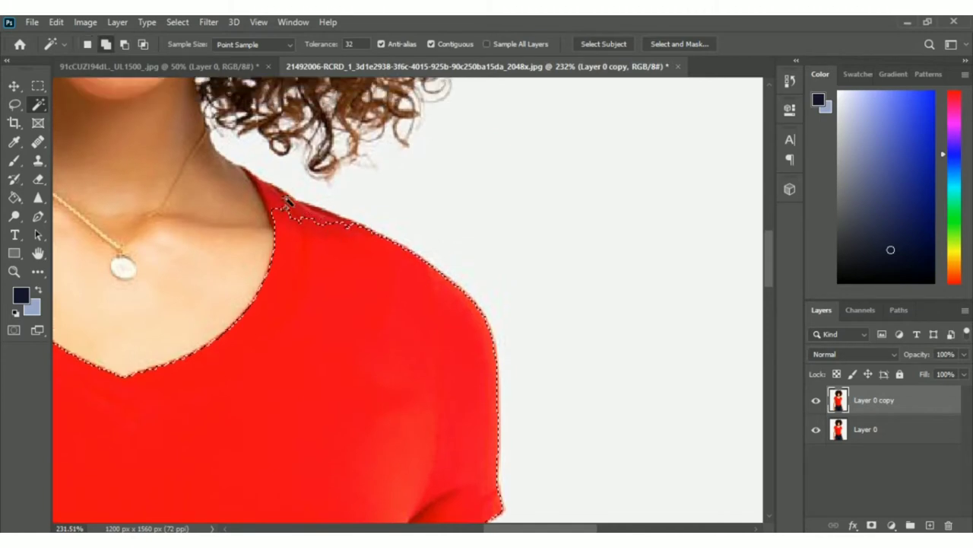
left_click(286, 203)
Add the dark shadow strip along the arm to the shirt selection
scroll(279, 315, "down", 5)
scroll(304, 323, "down", 1)
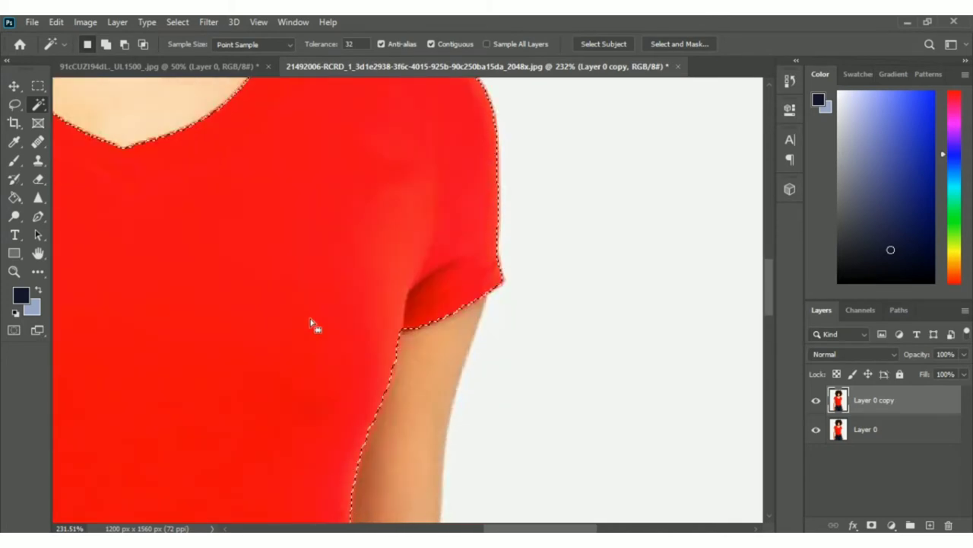
scroll(315, 325, "down", 2)
scroll(321, 325, "down", 1)
scroll(322, 326, "down", 2)
scroll(319, 319, "down", 1)
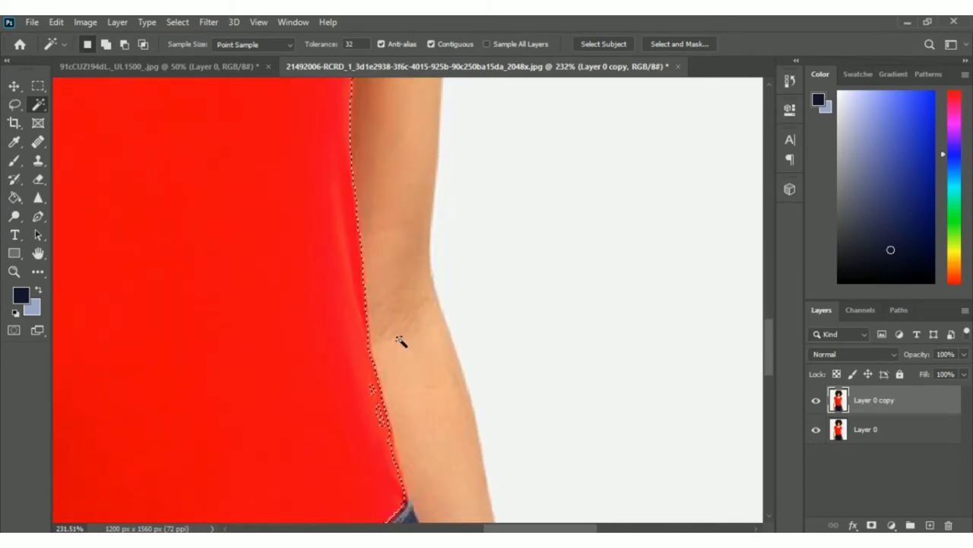
scroll(399, 340, "down", 3)
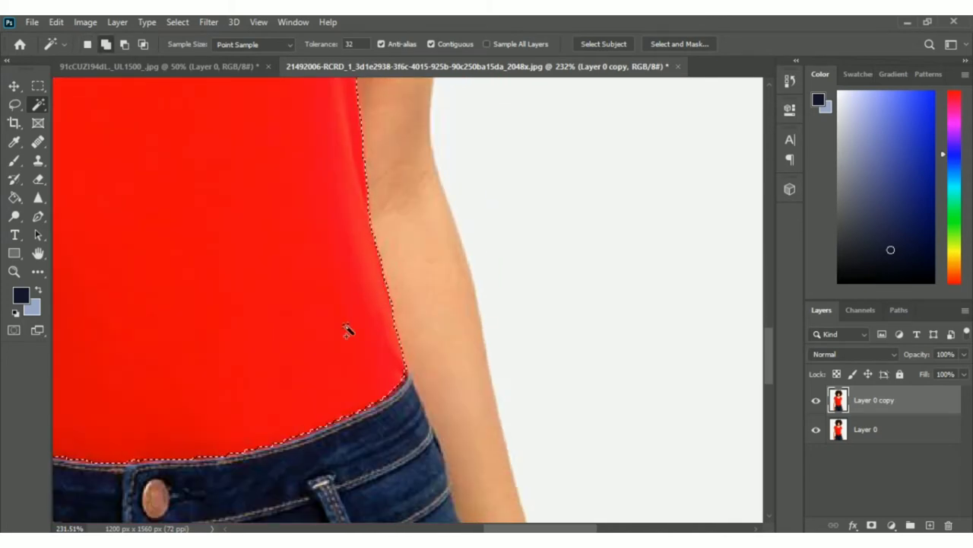
left_click_drag(522, 528, 438, 528)
scroll(333, 324, "up", 1)
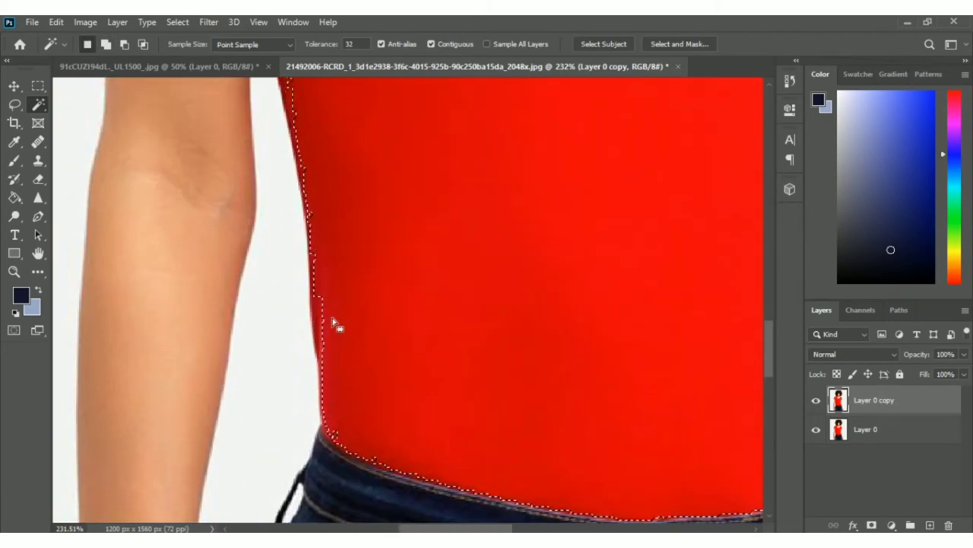
scroll(326, 357, "up", 1)
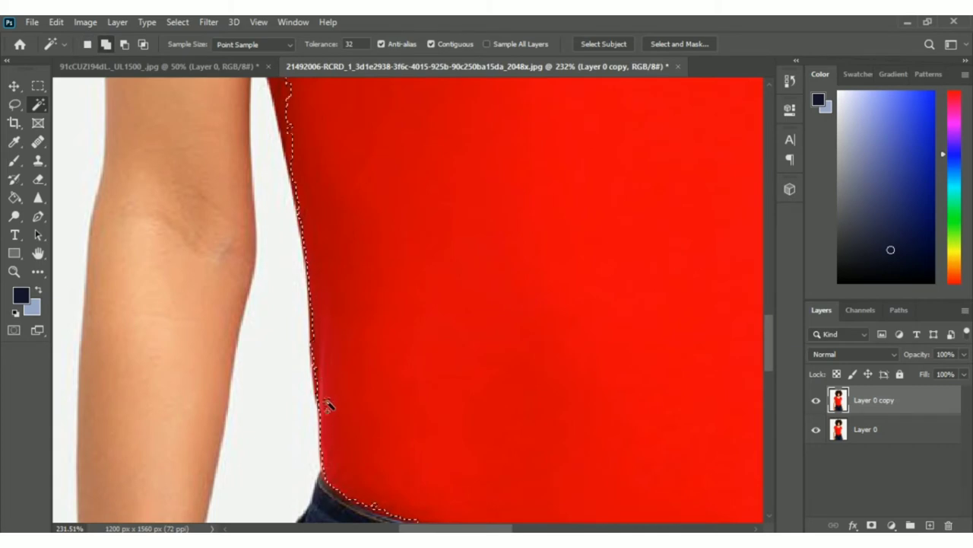
scroll(332, 317, "up", 1)
scroll(327, 256, "up", 1)
scroll(311, 233, "up", 1)
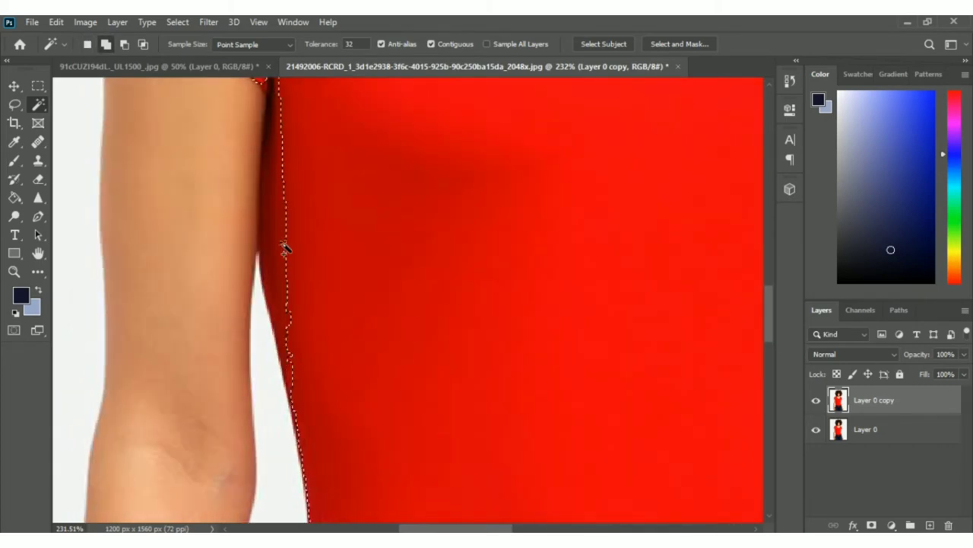
left_click(271, 239)
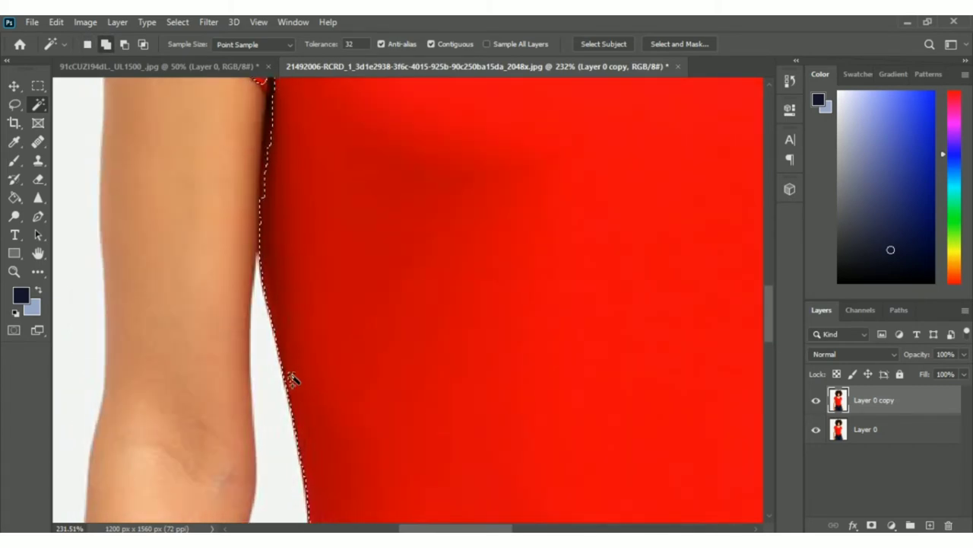
Add the shoulder area beside the hair to the shirt selection
scroll(321, 215, "up", 1)
scroll(310, 202, "up", 1)
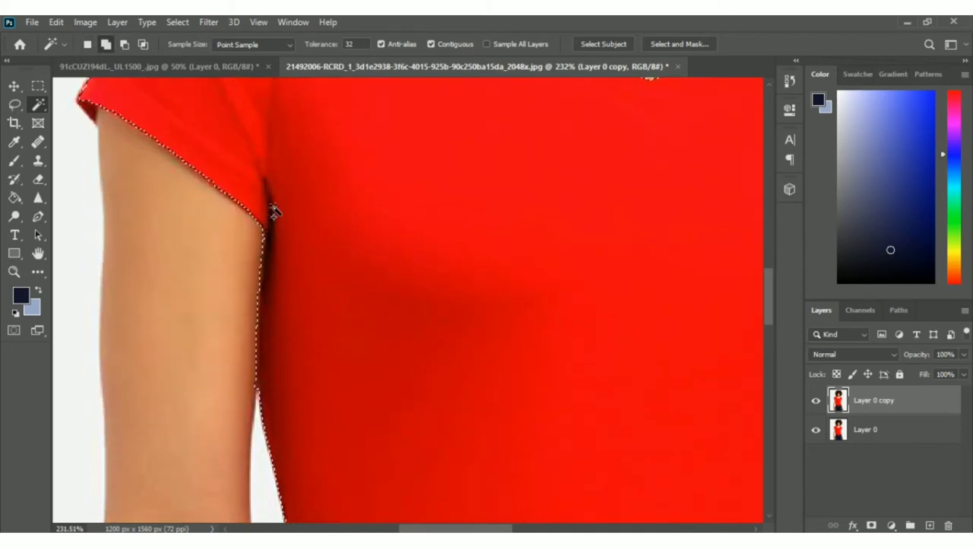
scroll(278, 210, "up", 1)
scroll(279, 213, "up", 1)
scroll(274, 220, "up", 1)
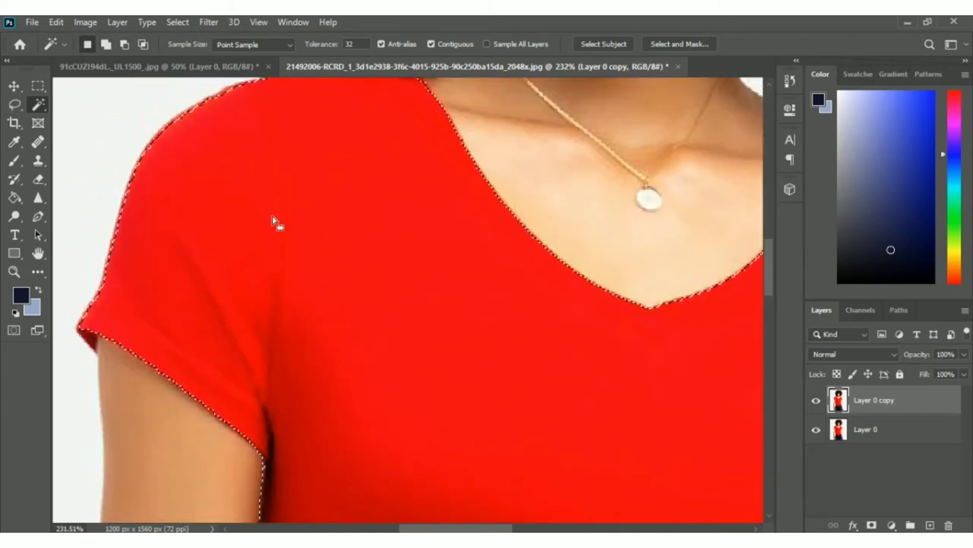
scroll(356, 143, "up", 3)
scroll(361, 246, "down", 5)
scroll(380, 282, "down", 2)
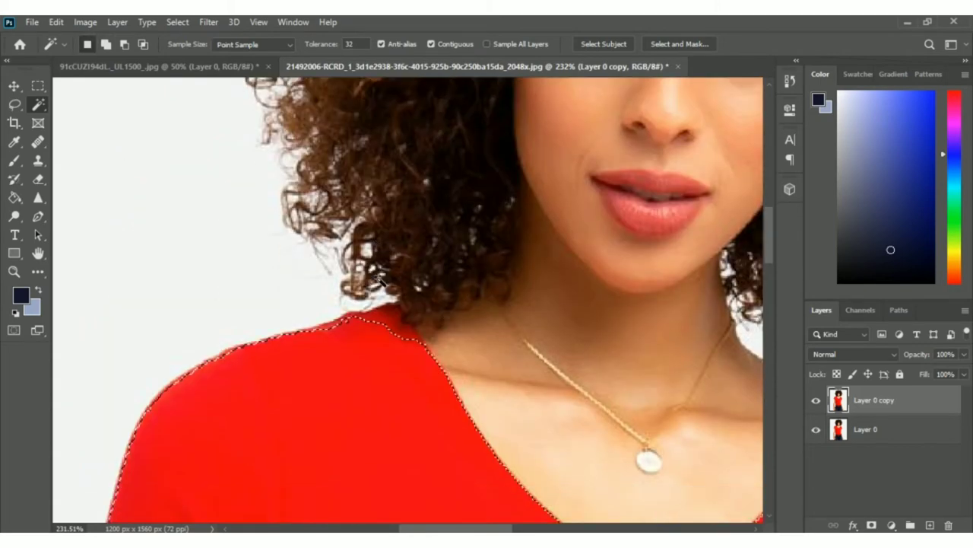
scroll(381, 280, "down", 3)
scroll(381, 280, "down", 2)
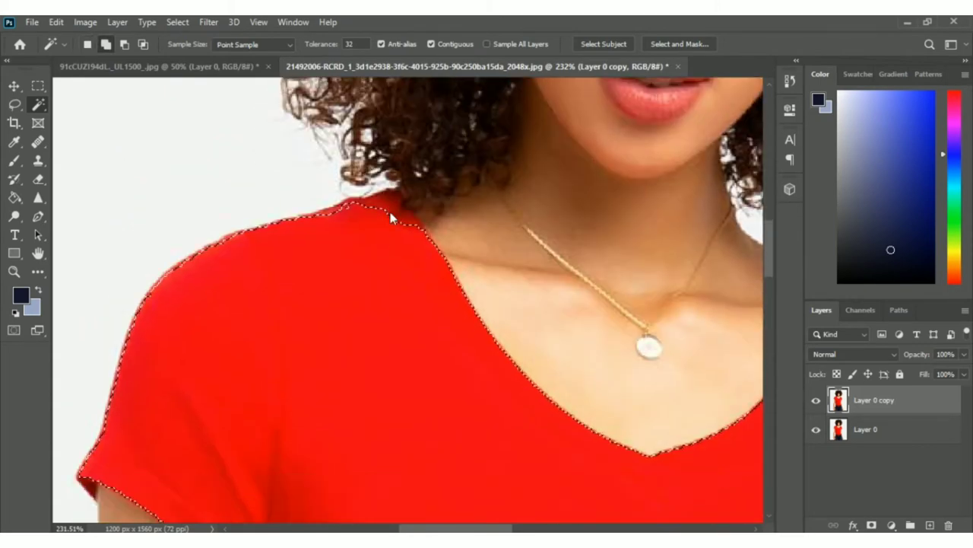
left_click(376, 210)
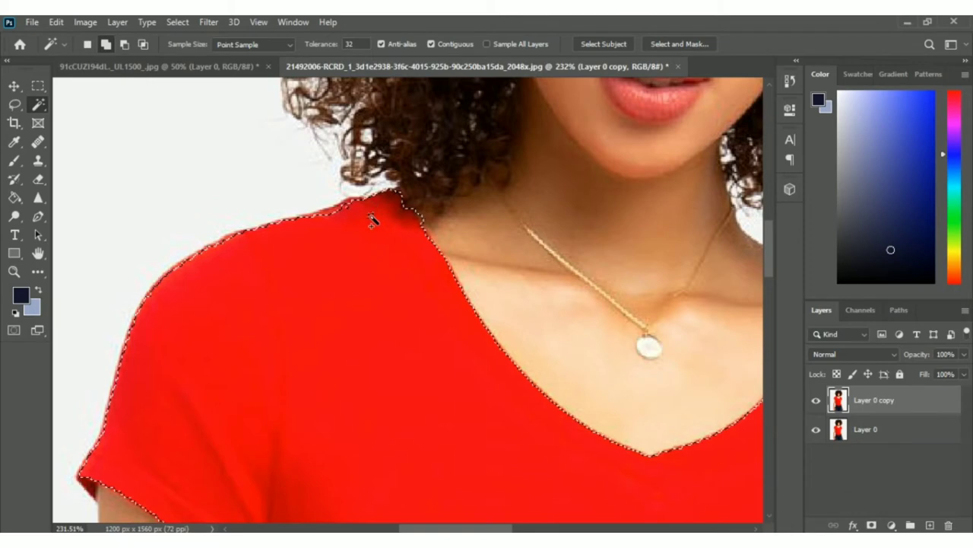
left_click(419, 222)
Zoom in further and add more of the shirt's upper edge to the selection
scroll(418, 236, "up", 3)
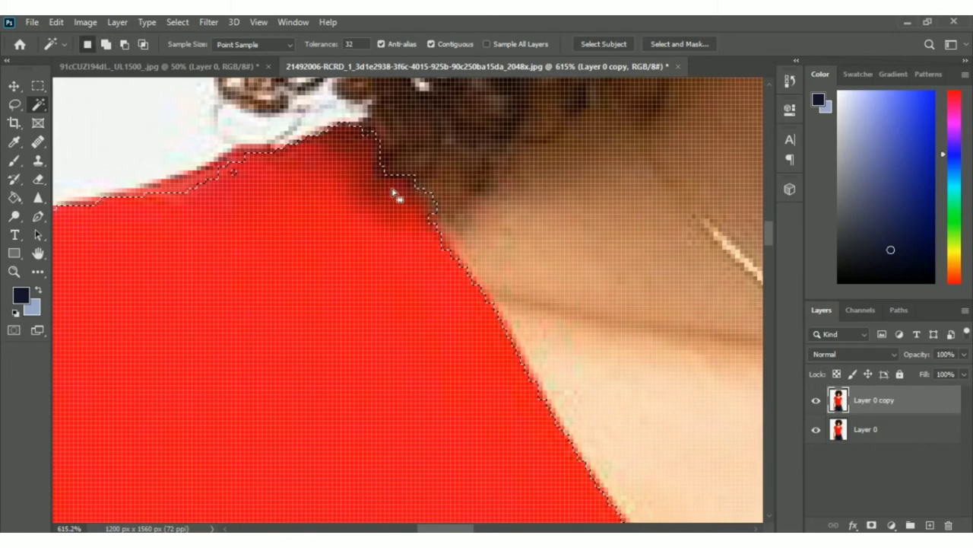
key("alt")
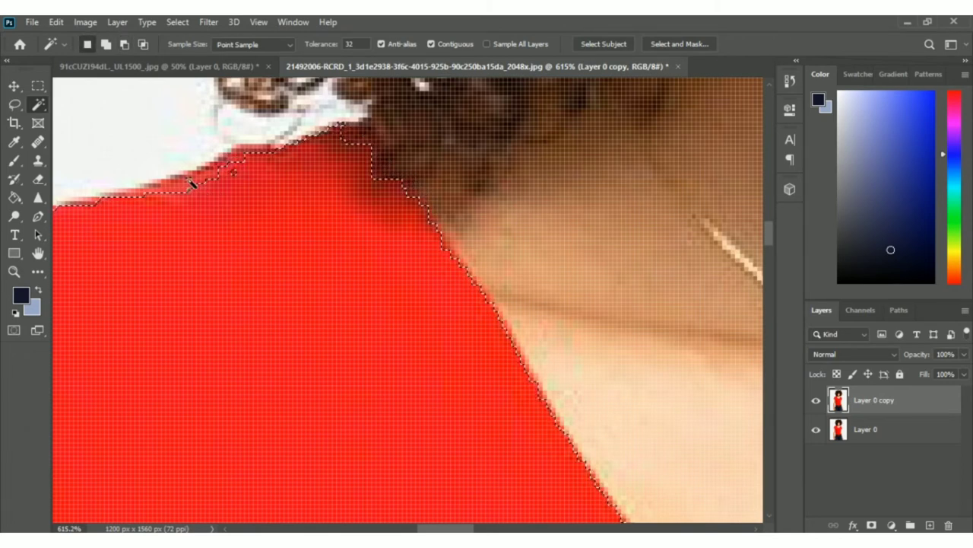
key("shift")
left_click(225, 171, "shift")
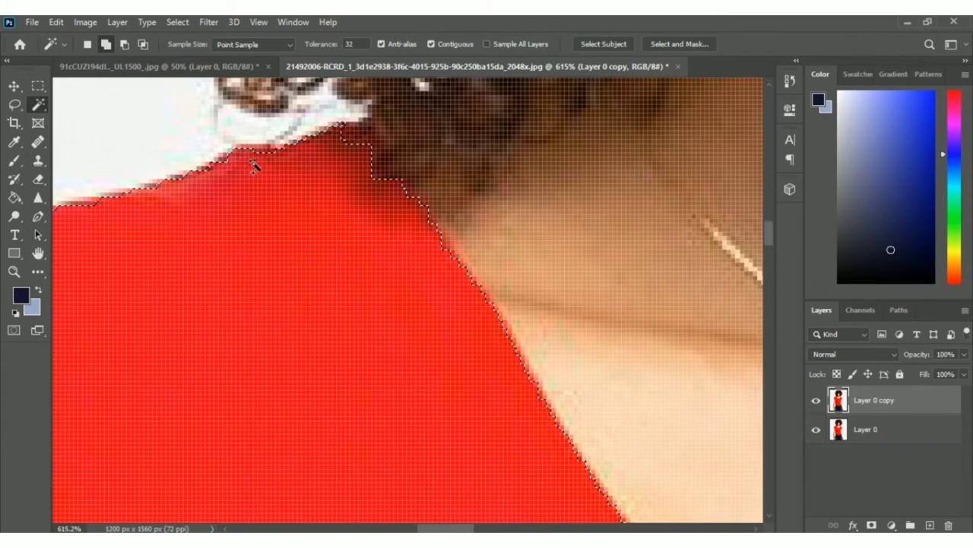
Add the shadow under the sleeve to the shirt selection
left_click_drag(441, 527, 377, 528)
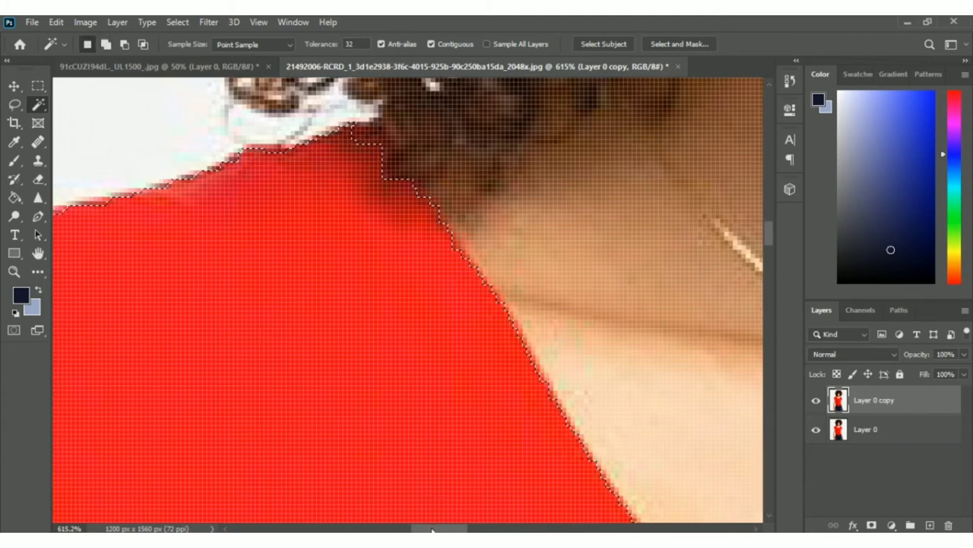
scroll(357, 388, "down", 3)
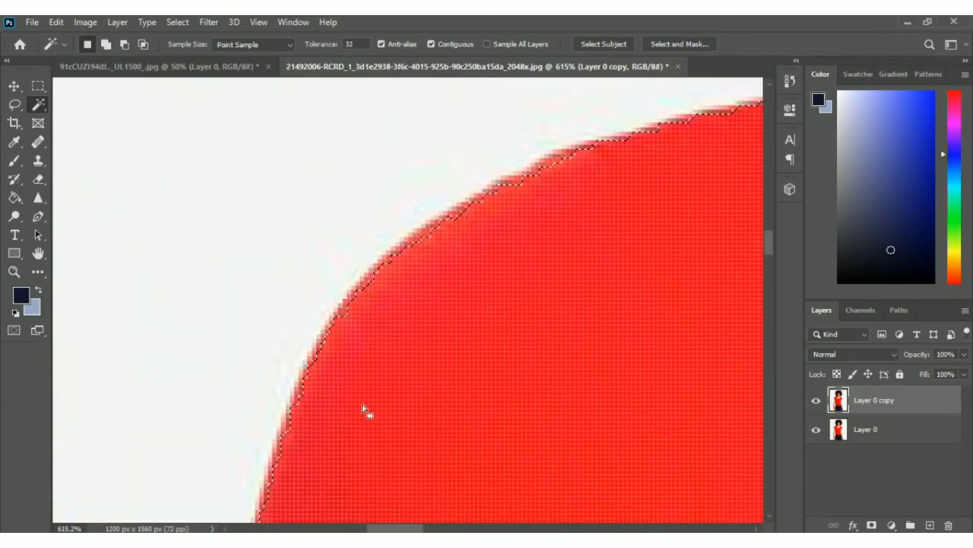
scroll(349, 377, "down", 3)
scroll(332, 341, "down", 3)
scroll(332, 342, "down", 3)
scroll(330, 341, "down", 1)
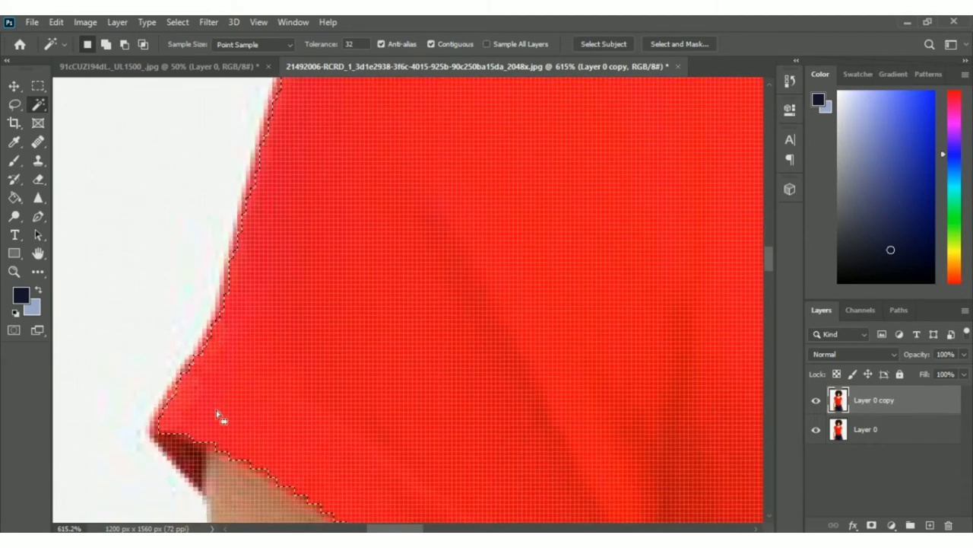
left_click(181, 443, "shift")
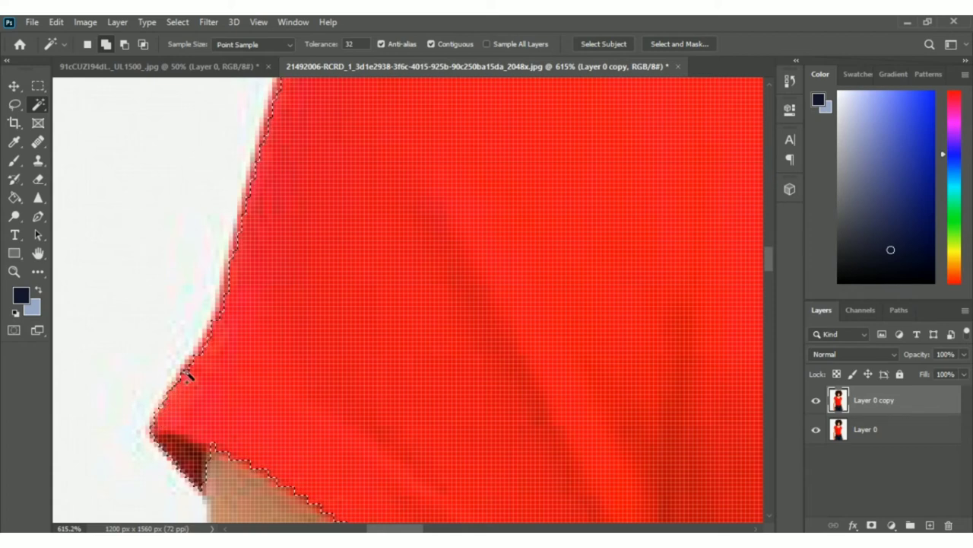
Add a sliver of the sleeve edge by the shoulder to the selection
scroll(304, 258, "up", 3)
scroll(396, 216, "up", 3)
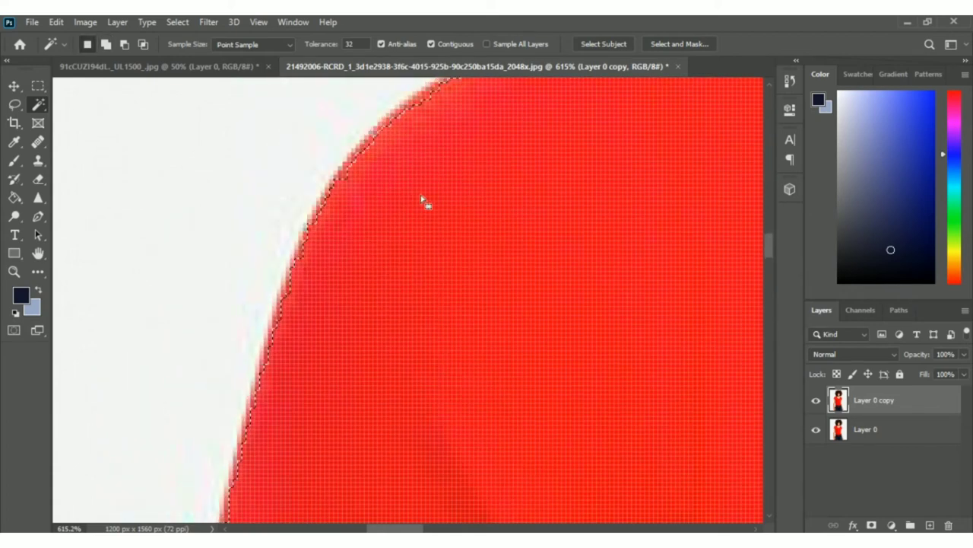
scroll(422, 199, "up", 2)
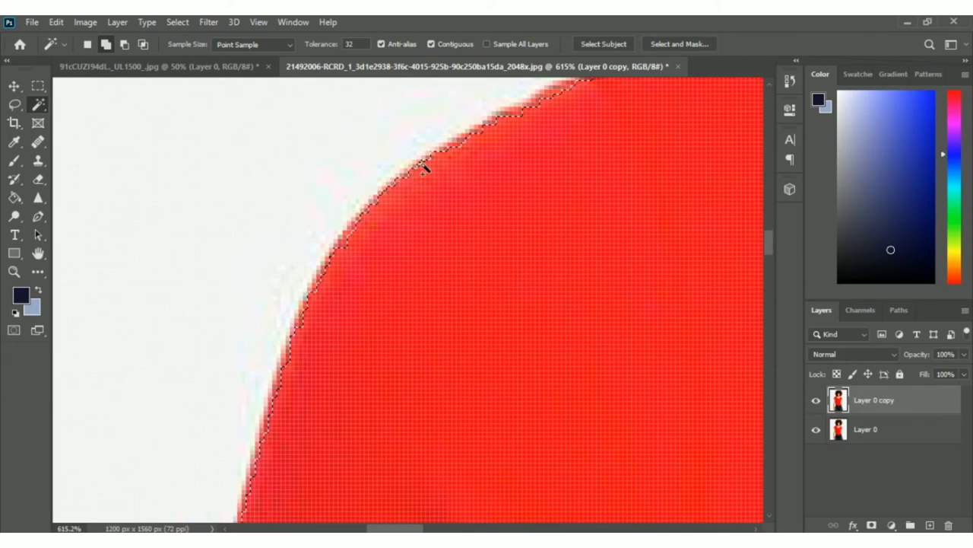
scroll(561, 191, "up", 2)
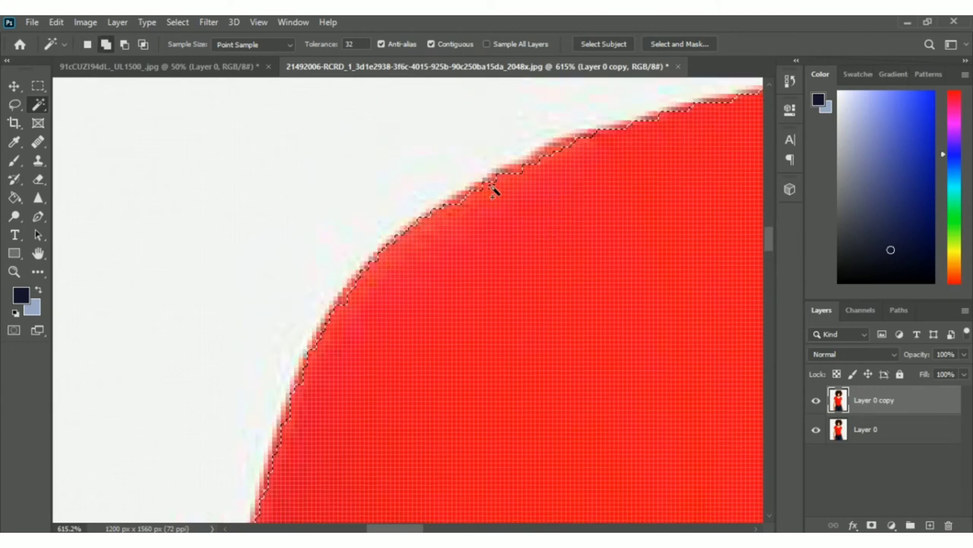
left_click(547, 159, "shift")
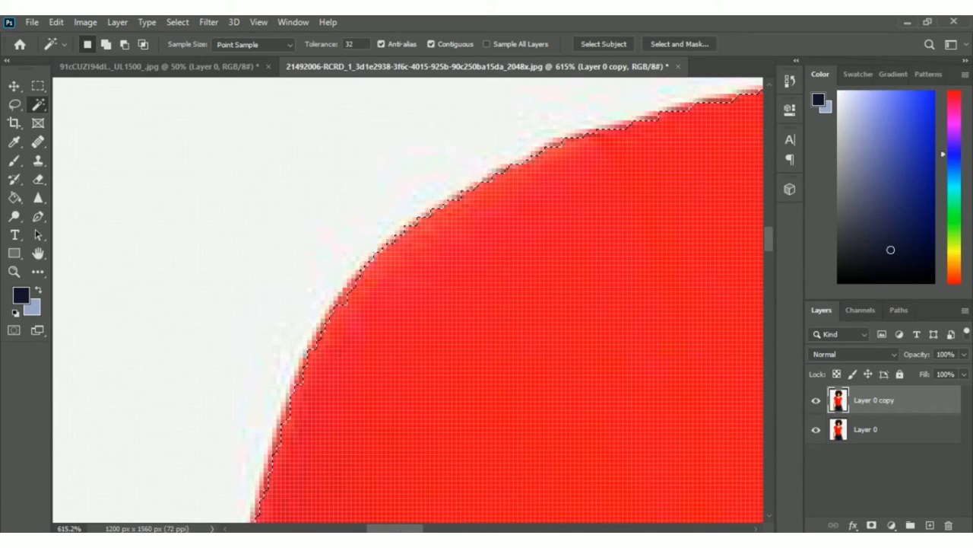
left_click_drag(401, 527, 426, 525)
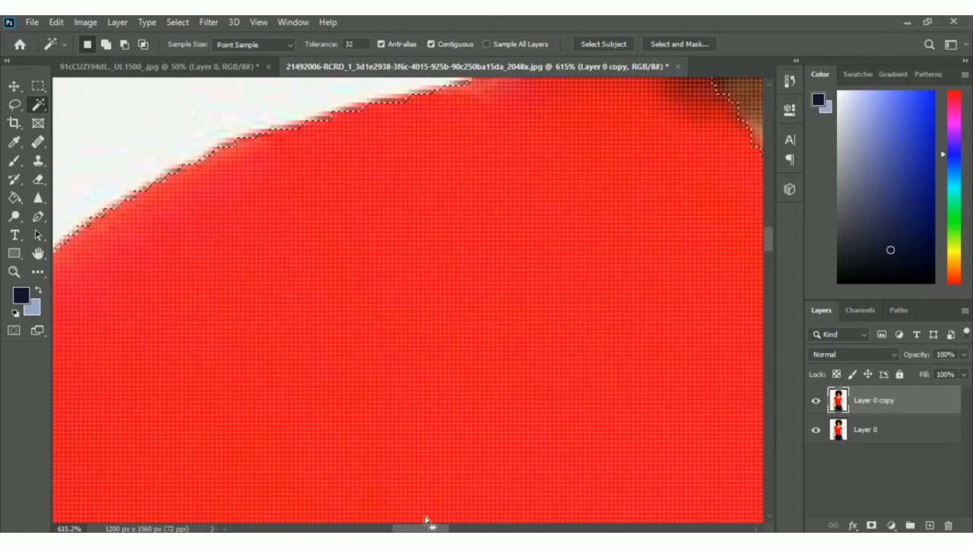
scroll(373, 268, "up", 2)
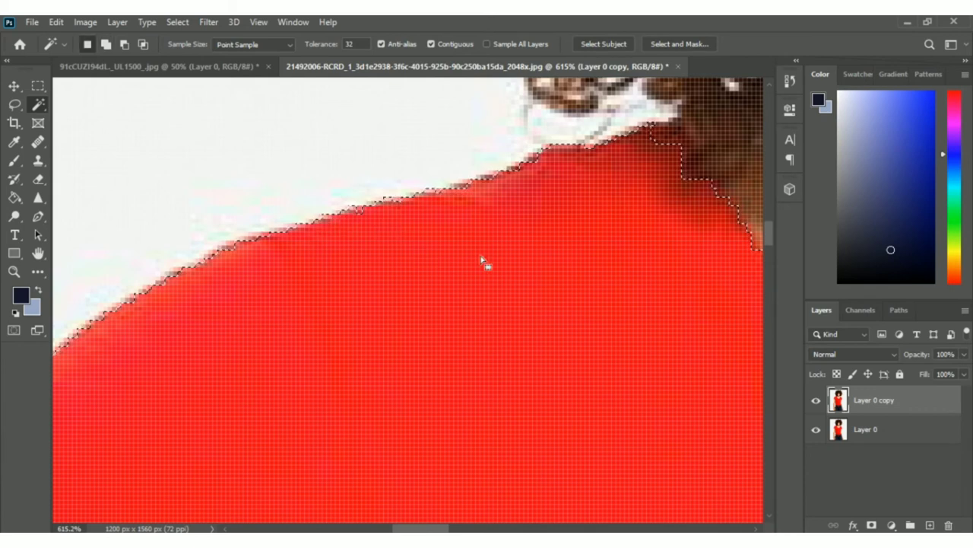
Zoom into the shoulder beside the neckline and add the missed edge patch to the selection
scroll(482, 274, "down", 2)
scroll(502, 294, "down", 2)
scroll(548, 322, "down", 2)
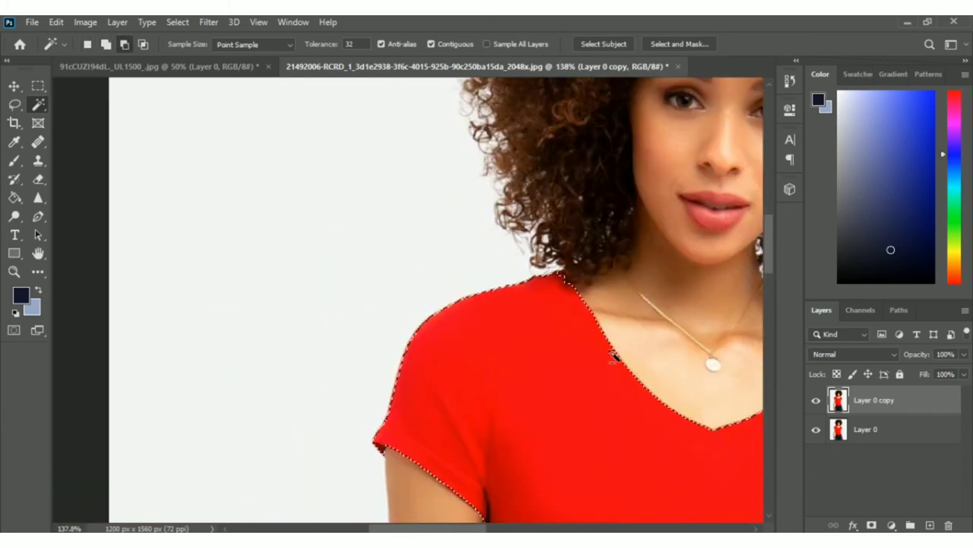
scroll(613, 352, "down", 2)
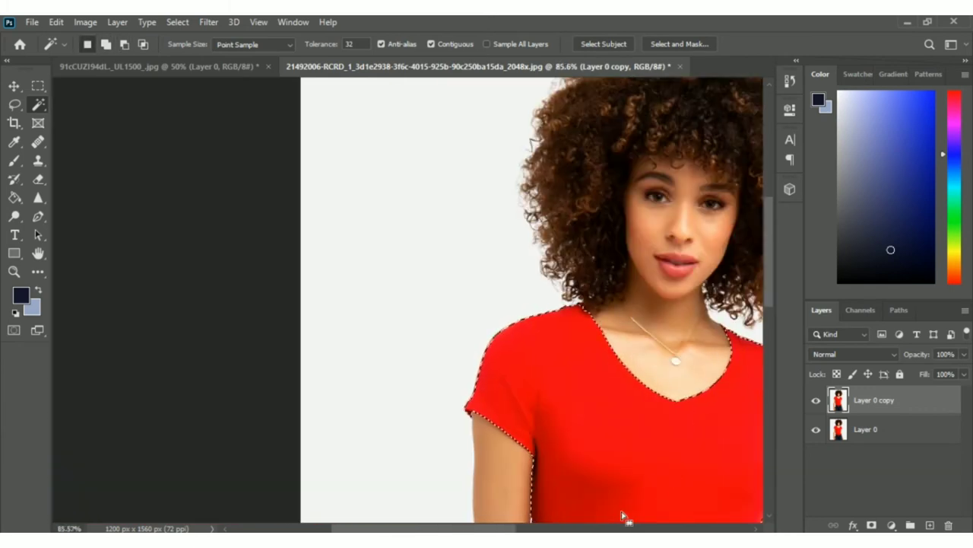
left_click_drag(488, 530, 549, 531)
scroll(540, 355, "up", 5)
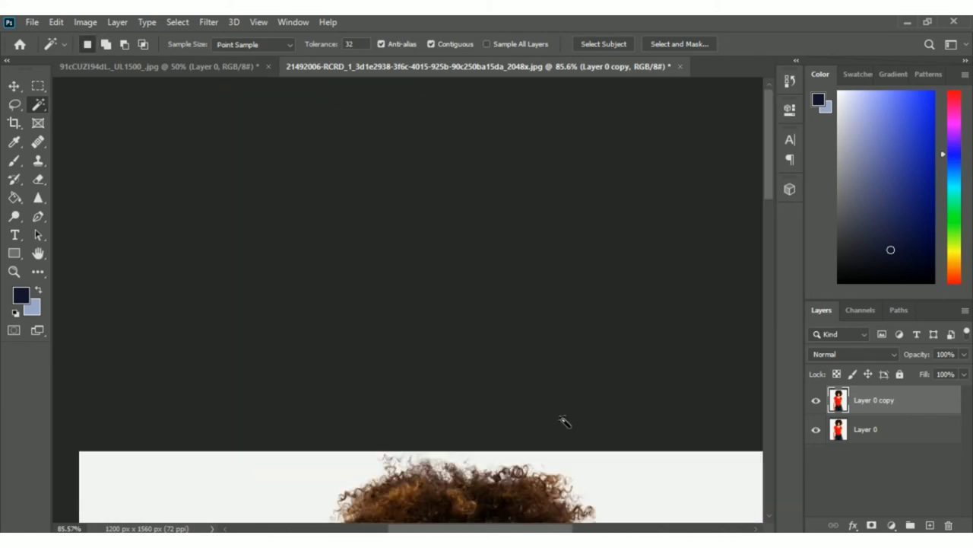
scroll(565, 421, "down", 1)
scroll(565, 419, "down", 4)
scroll(593, 410, "down", 3)
scroll(606, 403, "down", 2)
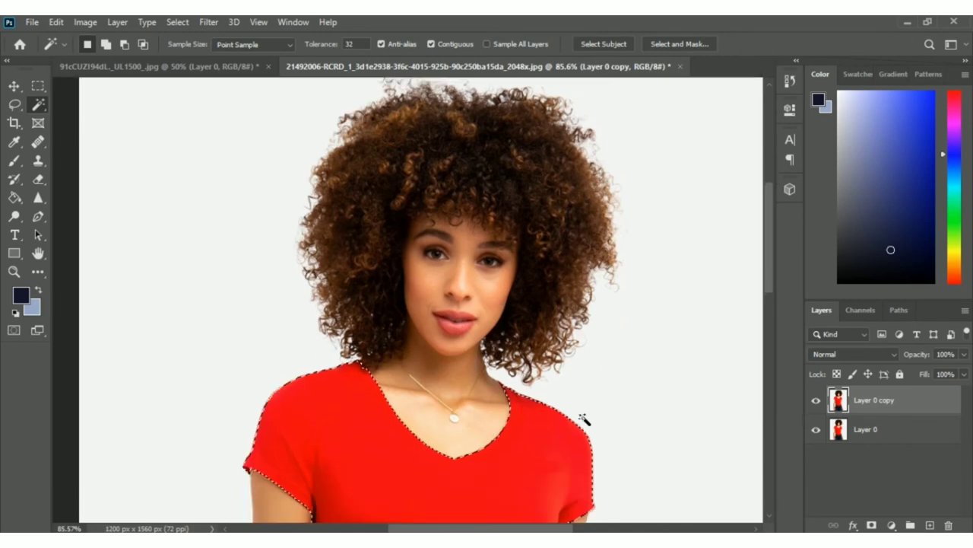
scroll(578, 417, "down", 1)
scroll(563, 388, "down", 1)
scroll(532, 346, "up", 2)
scroll(524, 318, "up", 2)
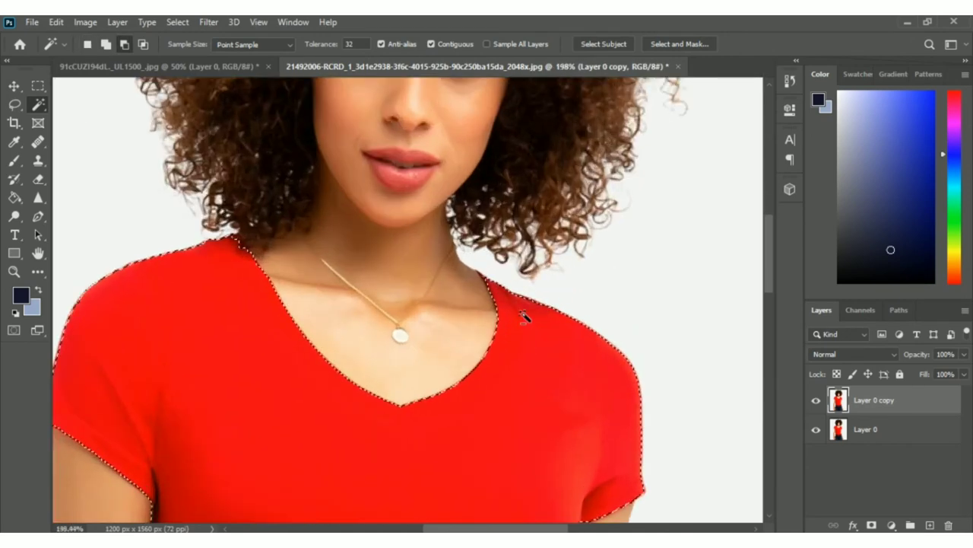
scroll(523, 313, "up", 2)
scroll(527, 291, "up", 1)
scroll(536, 295, "up", 1)
scroll(541, 301, "up", 2)
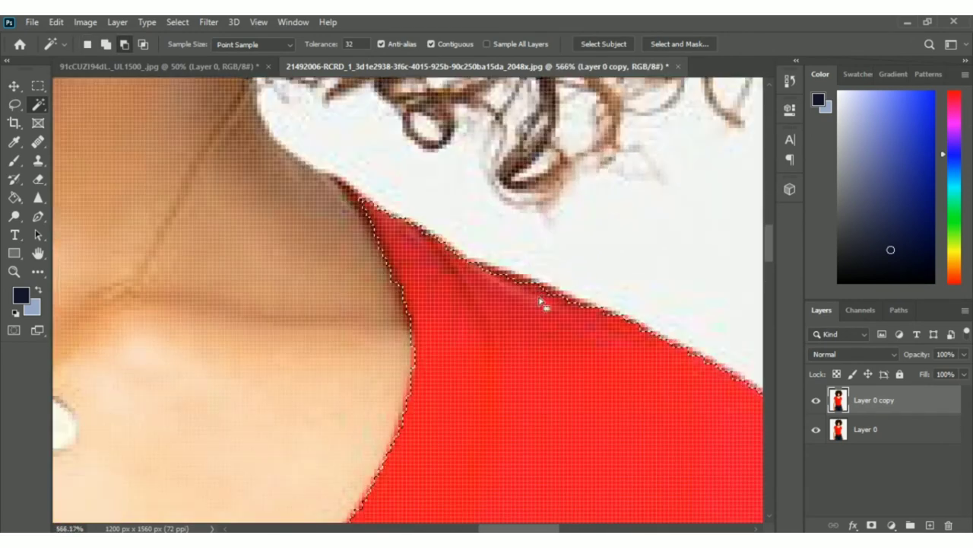
key("shift")
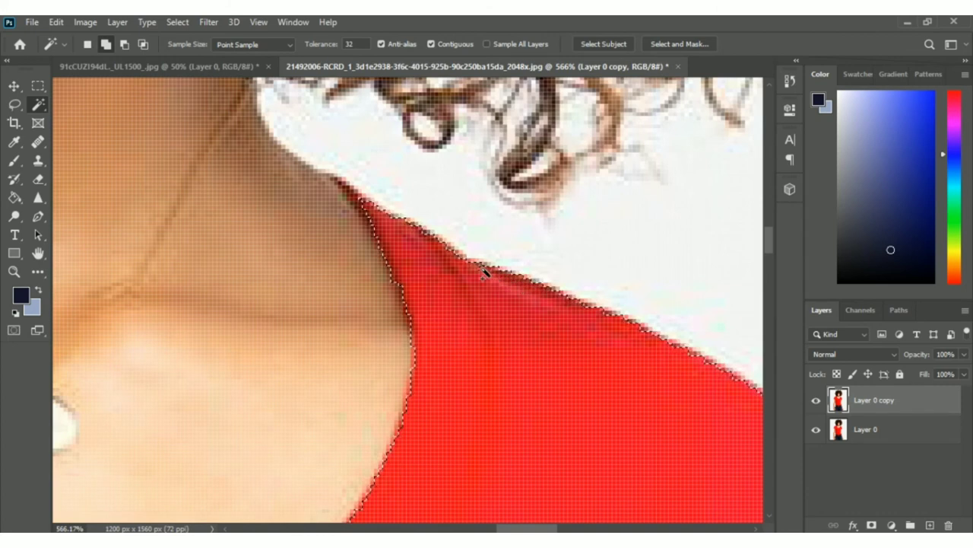
left_click(357, 194, "shift")
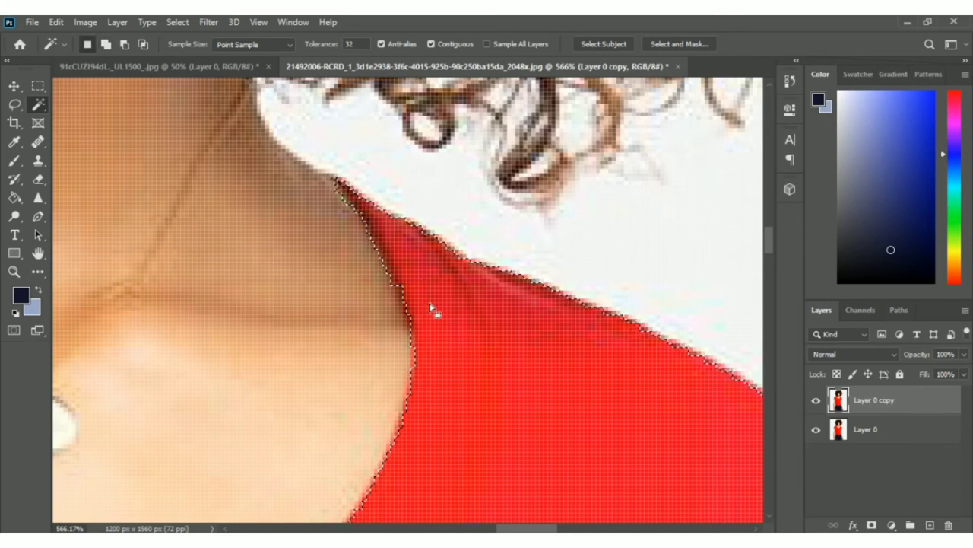
Zoom back out to view the complete shirt selection
scroll(428, 395, "down", 2)
scroll(428, 411, "down", 2)
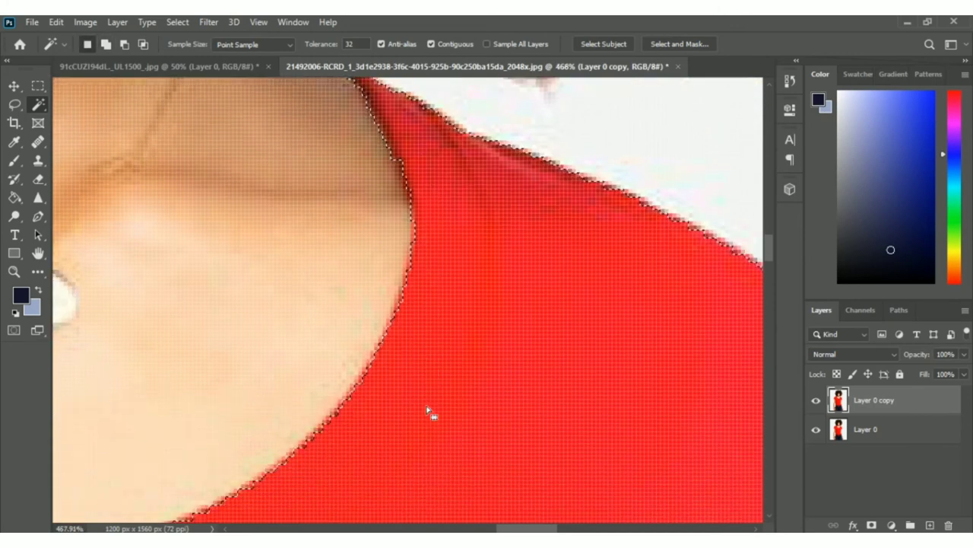
scroll(428, 411, "down", 2)
scroll(425, 408, "down", 1)
scroll(427, 408, "down", 2)
scroll(427, 409, "down", 1)
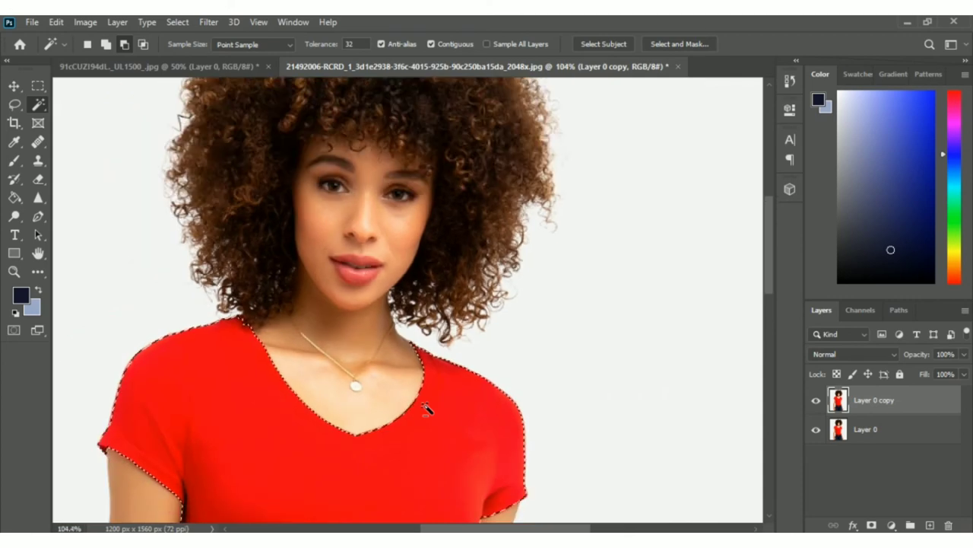
scroll(427, 409, "down", 2)
scroll(426, 408, "down", 1)
scroll(427, 409, "down", 1)
scroll(426, 408, "down", 1)
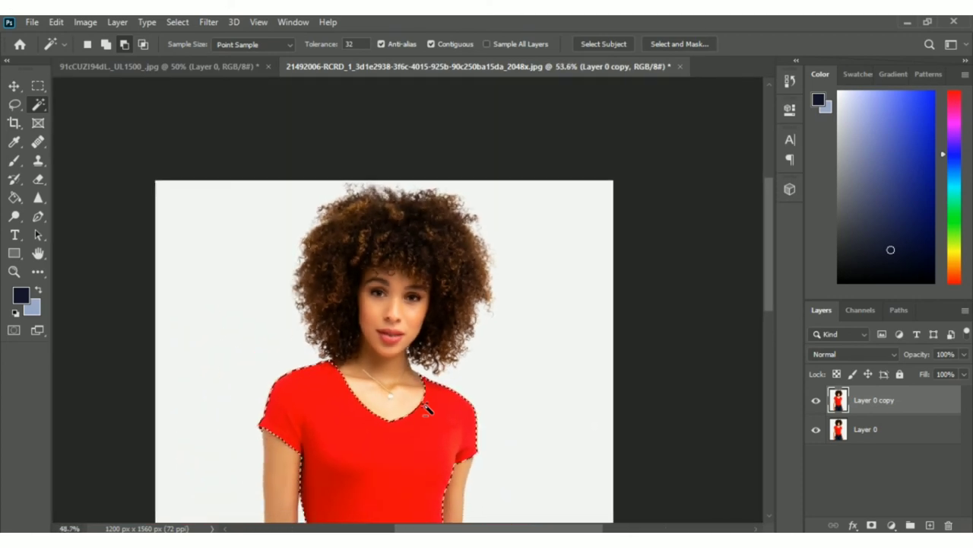
scroll(426, 408, "down", 1)
scroll(427, 409, "down", 1)
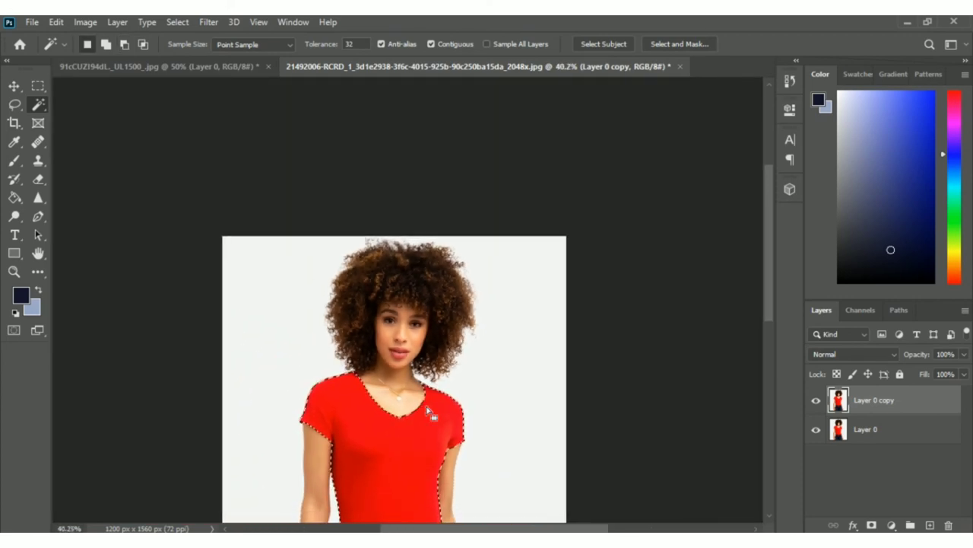
scroll(428, 410, "down", 1)
scroll(428, 410, "down", 2)
scroll(429, 411, "down", 2)
scroll(428, 411, "down", 1)
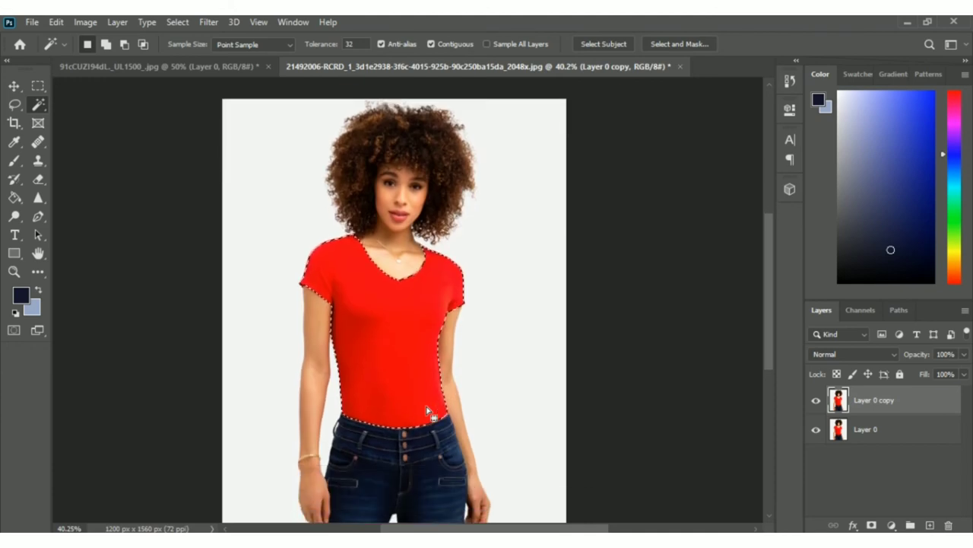
scroll(428, 411, "down", 1)
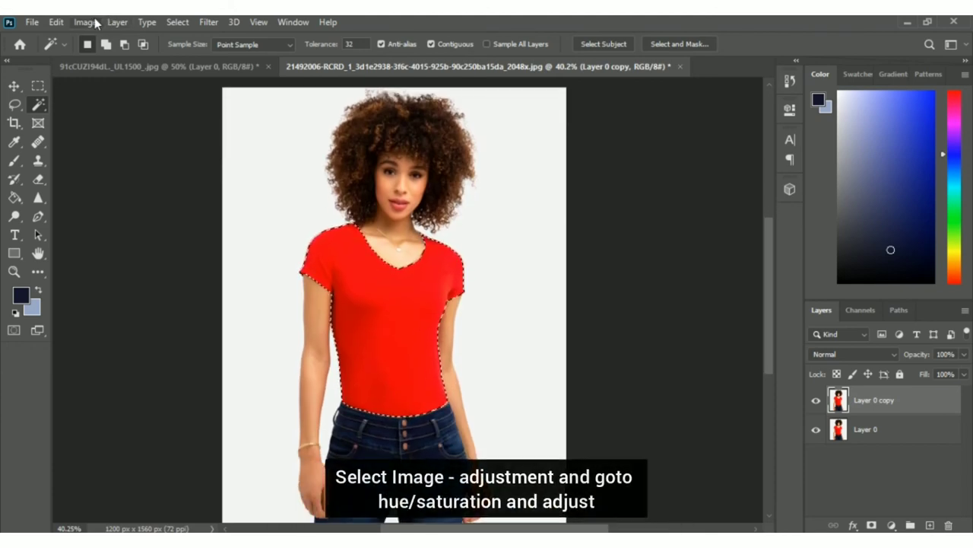
Turn the selected shirt deep blue with Hue -147, Saturation -2 and Lightness -39
left_click(95, 22)
mouse_move(107, 59)
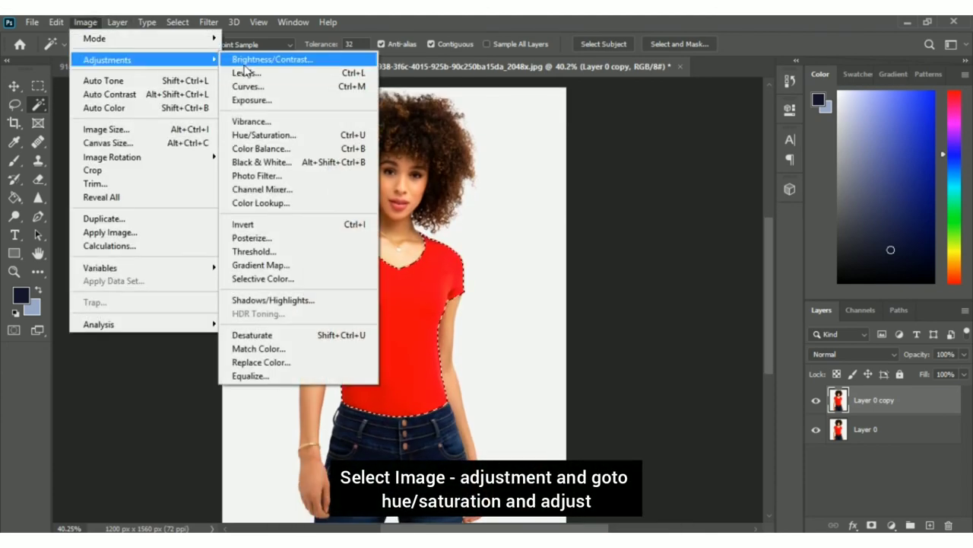
left_click(254, 135)
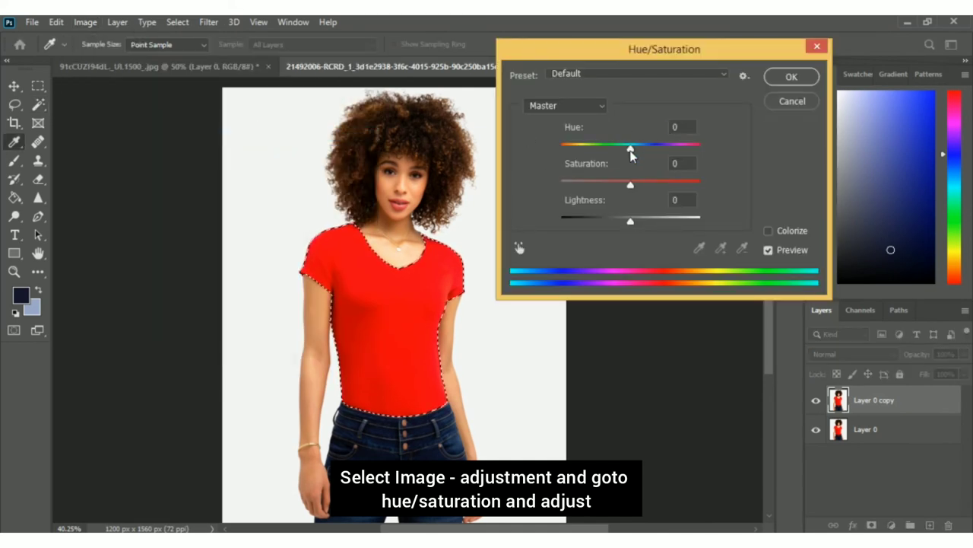
left_click_drag(630, 148, 571, 145)
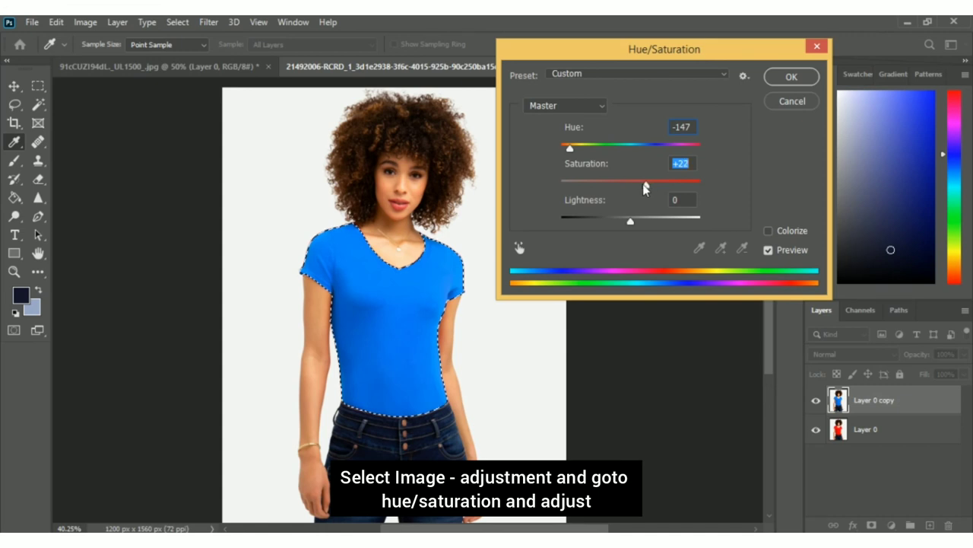
left_click_drag(646, 184, 629, 190)
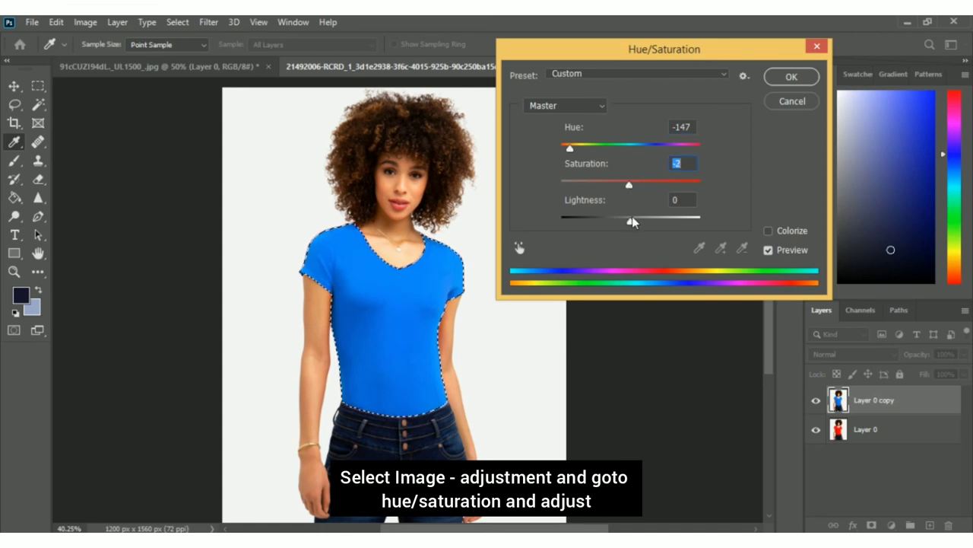
left_click_drag(625, 219, 604, 219)
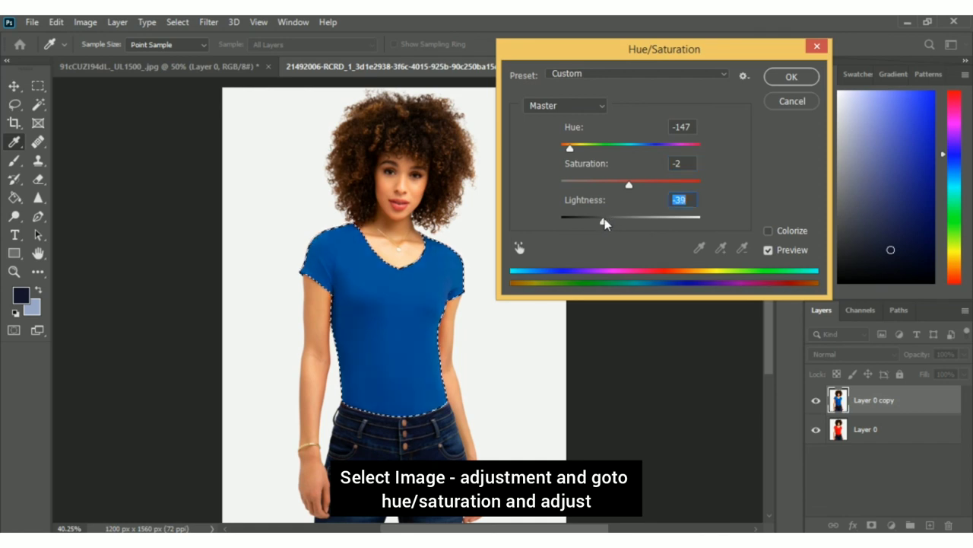
left_click(771, 81)
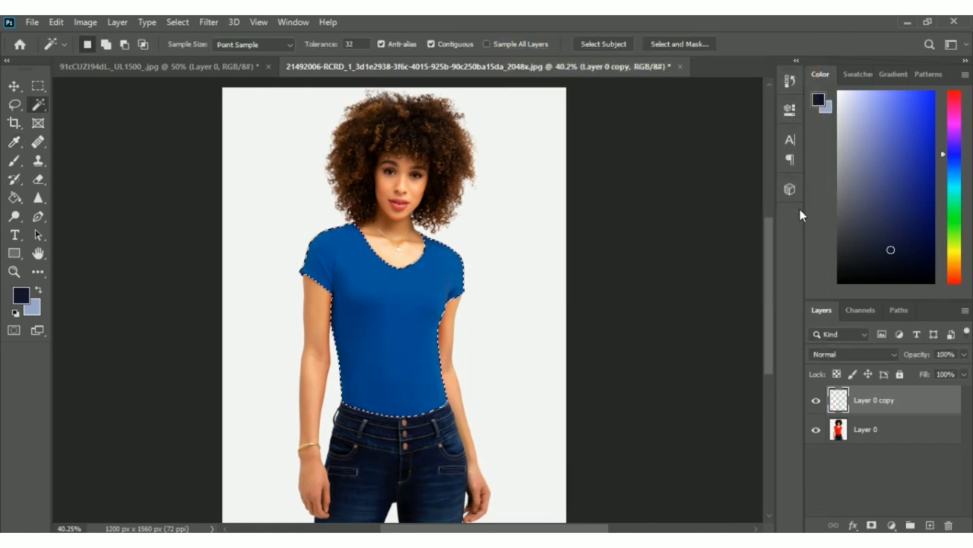
Compare the blue shirt against the red original, then clear the selection
left_click(816, 400)
left_click(815, 404)
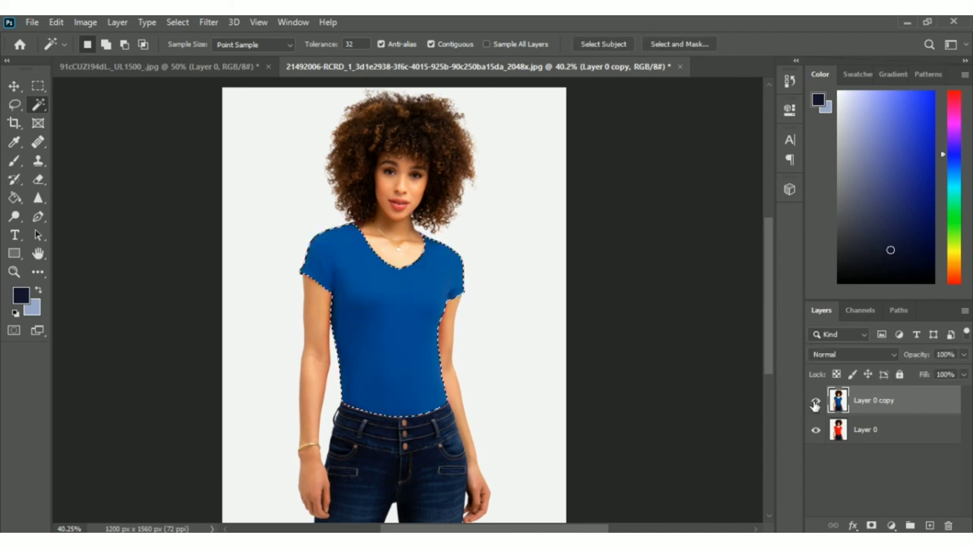
left_click(815, 401)
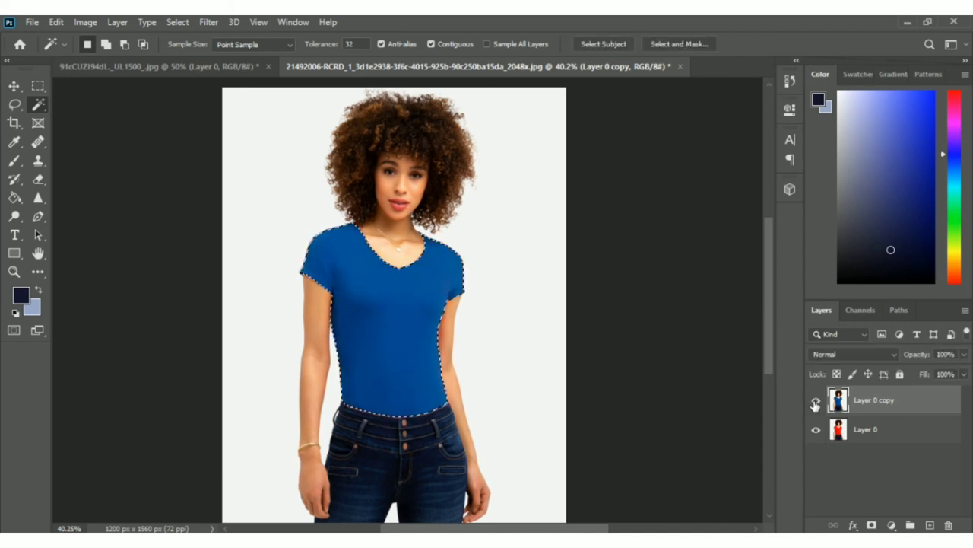
key("ctrl+d")
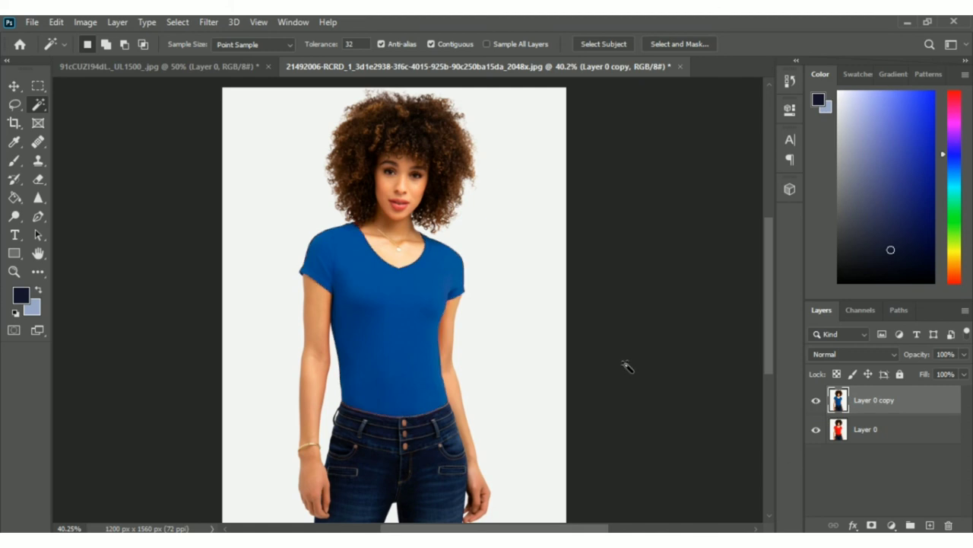